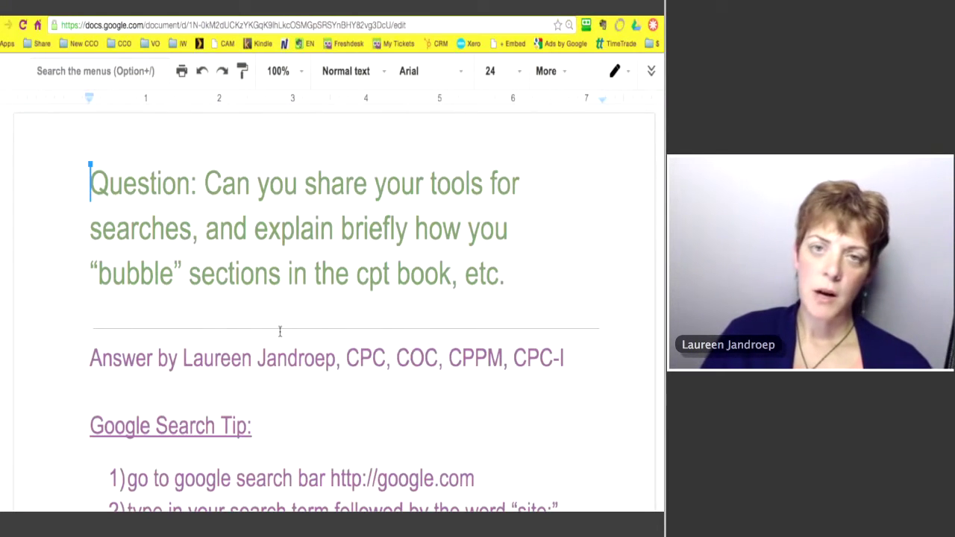
Read the Google Search Tip section of the document and copy its first example, "late effect site:cco.us".
{"action": "scroll", "coordinate": [280, 331], "scroll_direction": "down", "scroll_amount": 6}
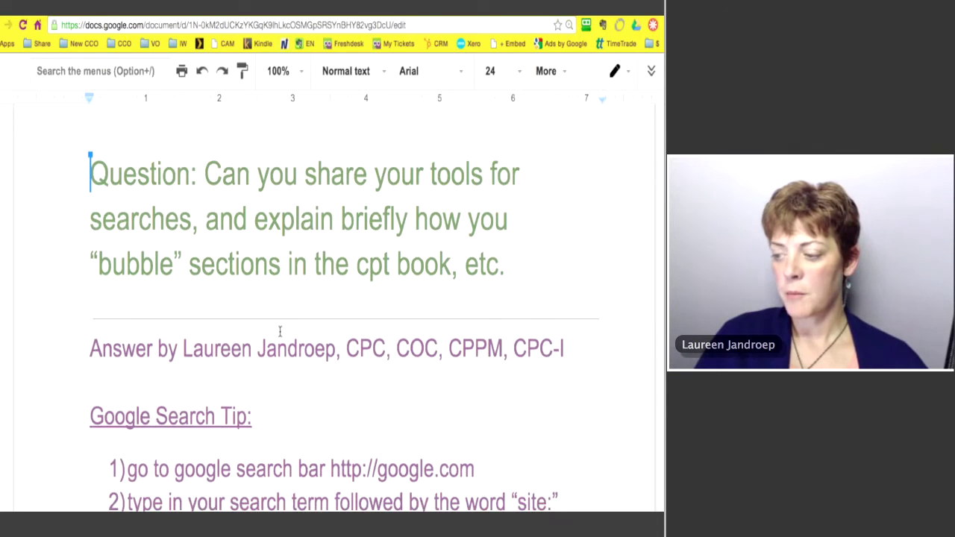
{"action": "scroll", "coordinate": [280, 332], "scroll_direction": "down", "scroll_amount": 3}
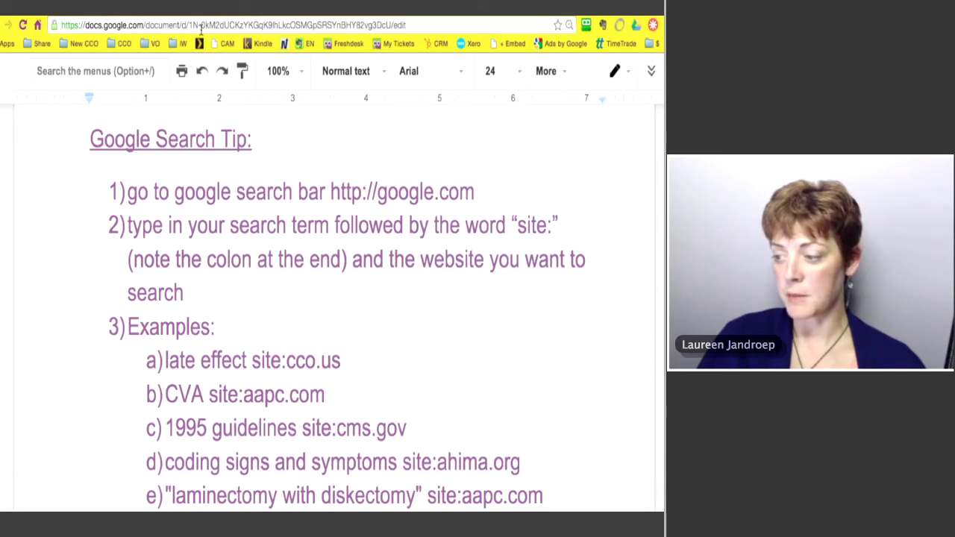
{"action": "scroll", "coordinate": [255, 257], "scroll_direction": "down", "scroll_amount": 2}
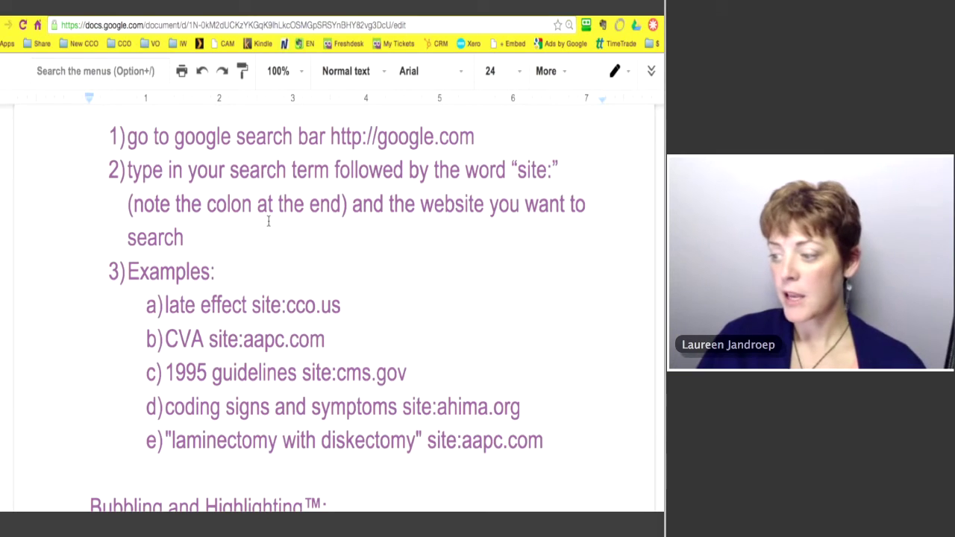
{"action": "scroll", "coordinate": [269, 254], "scroll_direction": "down", "scroll_amount": 1}
{"action": "scroll", "coordinate": [269, 254], "scroll_direction": "down", "scroll_amount": 3}
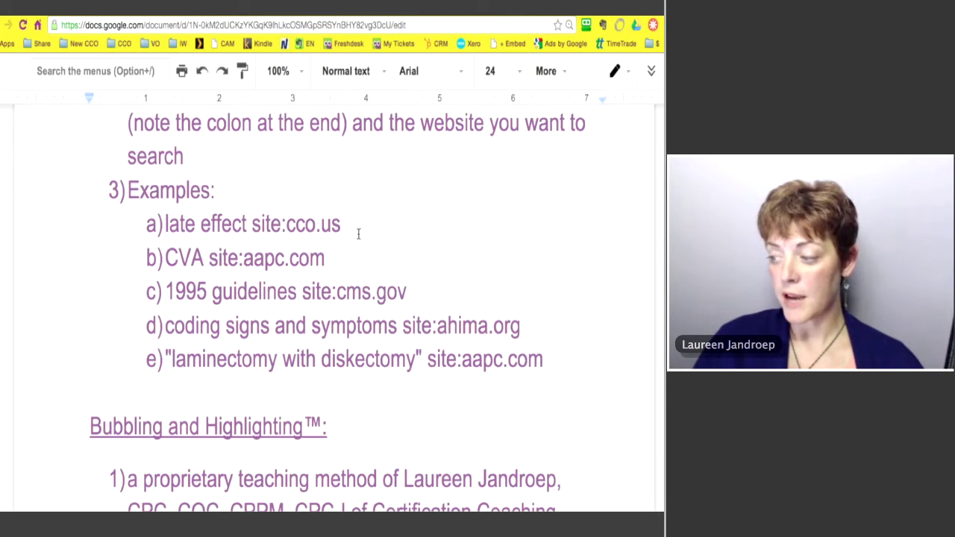
{"action": "left_click_drag", "start_coordinate": [342, 227], "coordinate": [162, 214]}
{"action": "key", "text": "super+c"}
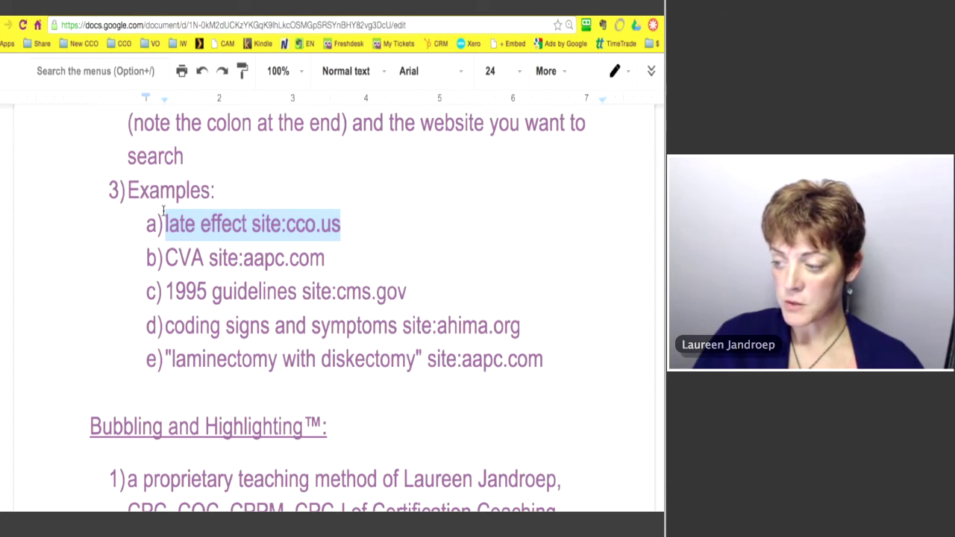
{"action": "key", "text": "super+shift+comma"}
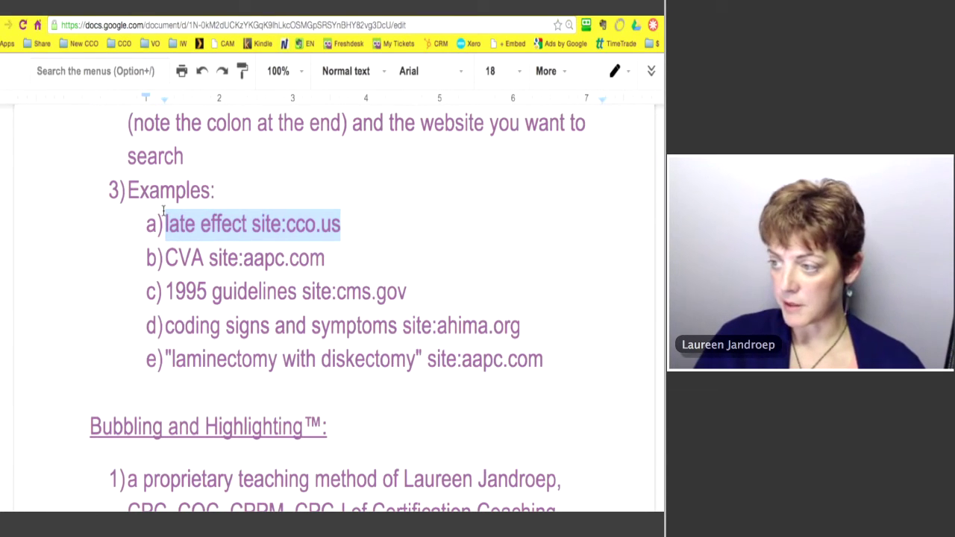
Run a Google search in a new tab for the copied query "late effect site:cco.us".
{"action": "key", "text": "super+t"}
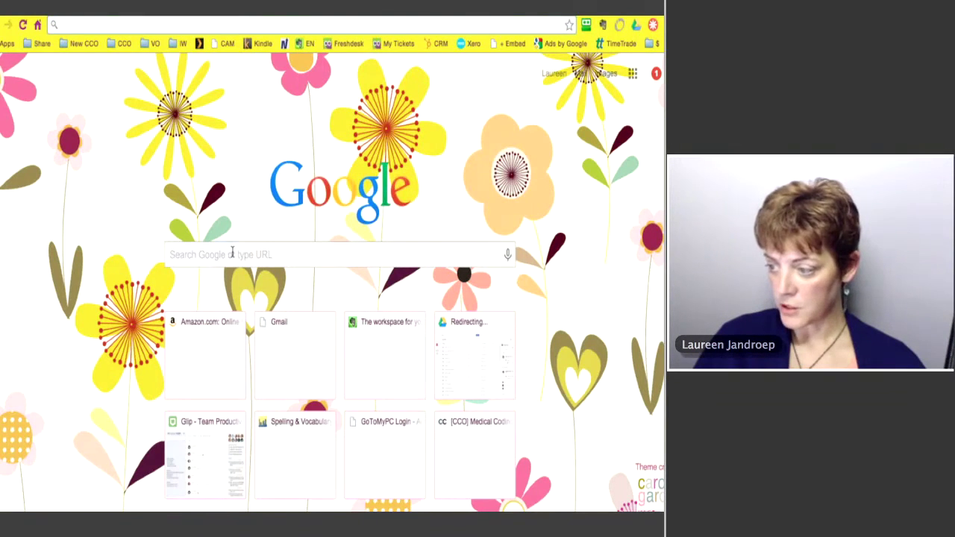
{"action": "left_click", "coordinate": [232, 252]}
{"action": "key", "text": "super+v"}
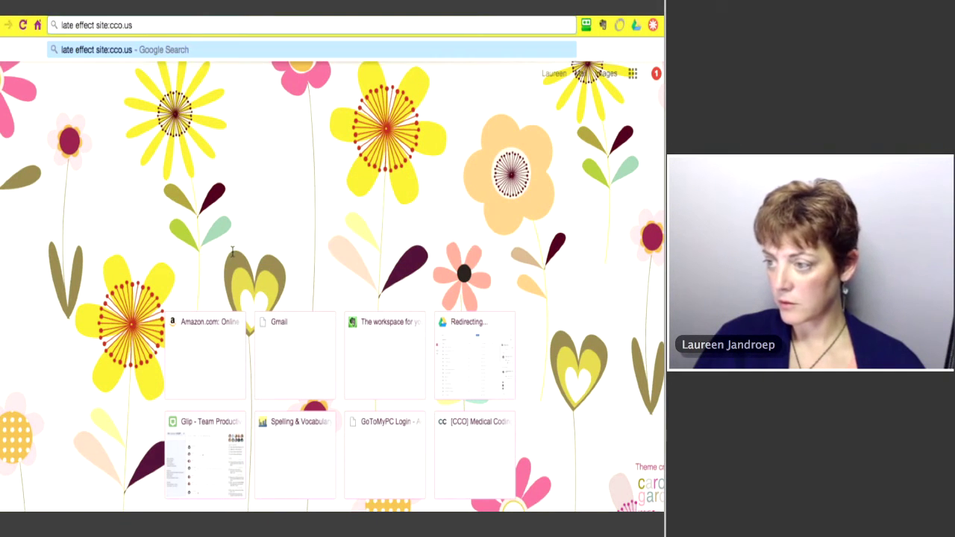
{"action": "key", "text": "Return"}
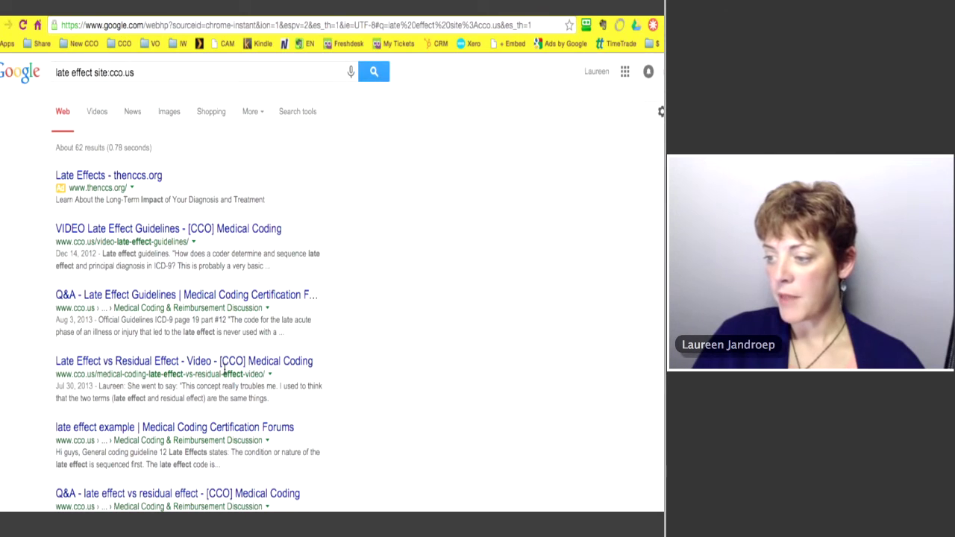
Look through the cco.us search results for late effect, down to the related searches and back up.
{"action": "scroll", "coordinate": [227, 373], "scroll_direction": "down", "scroll_amount": 1}
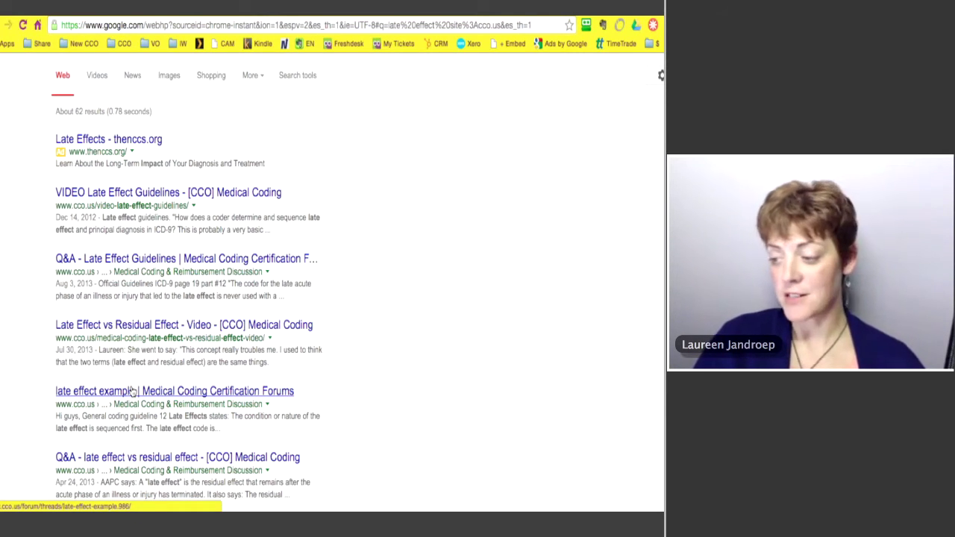
{"action": "scroll", "coordinate": [133, 391], "scroll_direction": "down", "scroll_amount": 1}
{"action": "scroll", "coordinate": [133, 391], "scroll_direction": "down", "scroll_amount": 3}
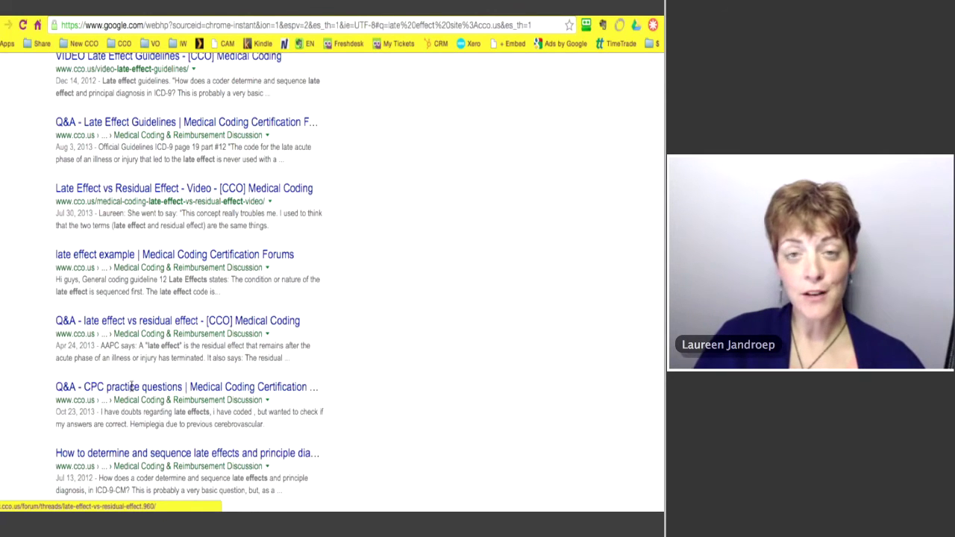
{"action": "scroll", "coordinate": [131, 387], "scroll_direction": "down", "scroll_amount": 1}
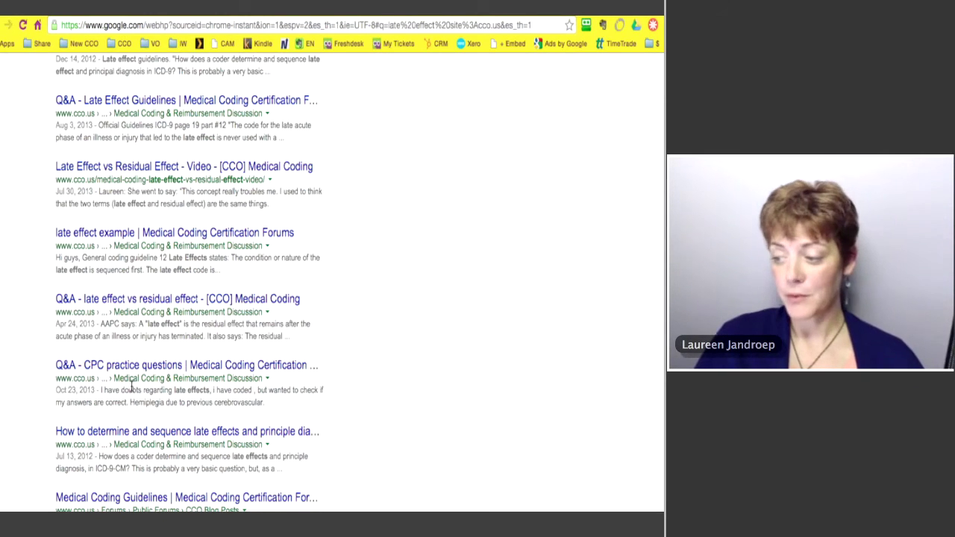
{"action": "scroll", "coordinate": [133, 387], "scroll_direction": "down", "scroll_amount": 1}
{"action": "scroll", "coordinate": [132, 386], "scroll_direction": "down", "scroll_amount": 3}
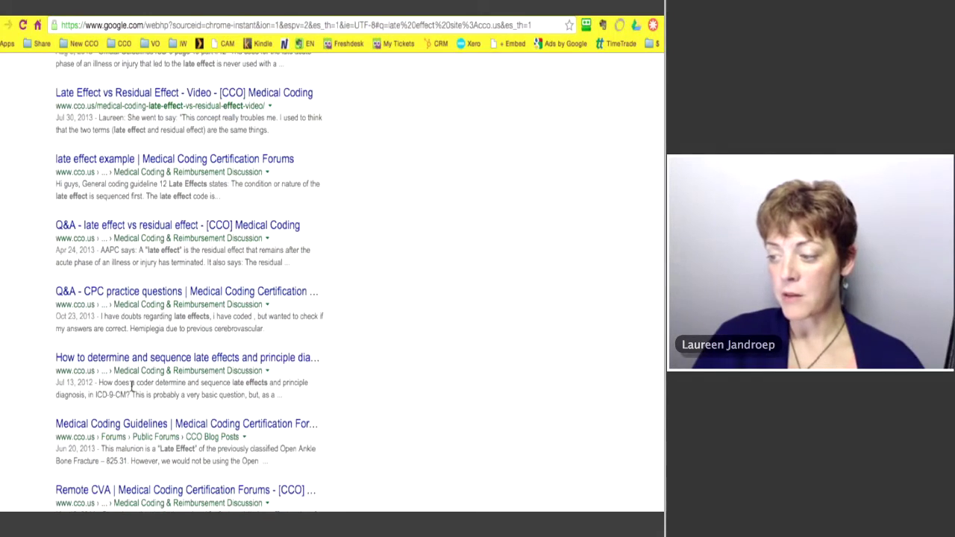
{"action": "scroll", "coordinate": [132, 388], "scroll_direction": "down", "scroll_amount": 3}
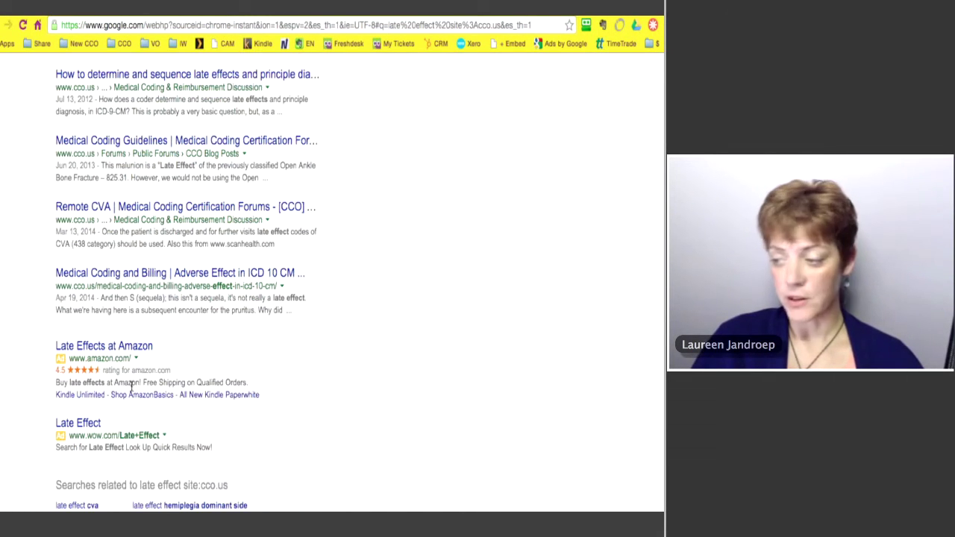
{"action": "scroll", "coordinate": [132, 387], "scroll_direction": "up", "scroll_amount": 2}
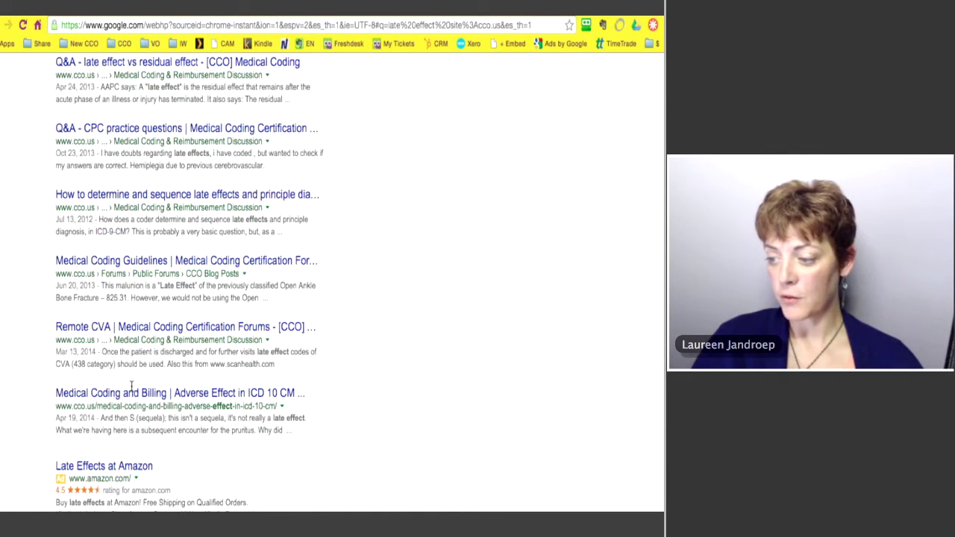
{"action": "scroll", "coordinate": [131, 386], "scroll_direction": "up", "scroll_amount": 3}
{"action": "scroll", "coordinate": [133, 291], "scroll_direction": "up", "scroll_amount": 1}
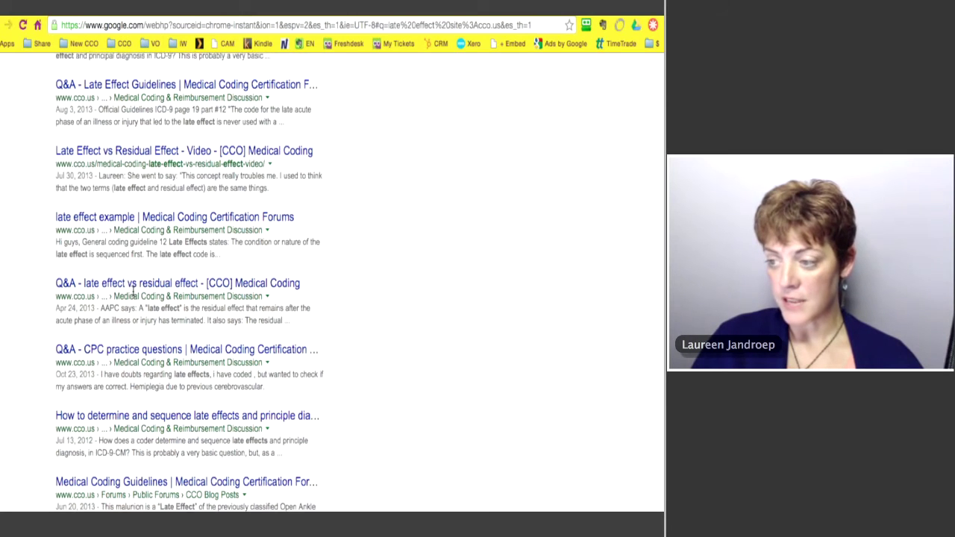
{"action": "scroll", "coordinate": [132, 291], "scroll_direction": "up", "scroll_amount": 1}
{"action": "scroll", "coordinate": [68, 114], "scroll_direction": "up", "scroll_amount": 3}
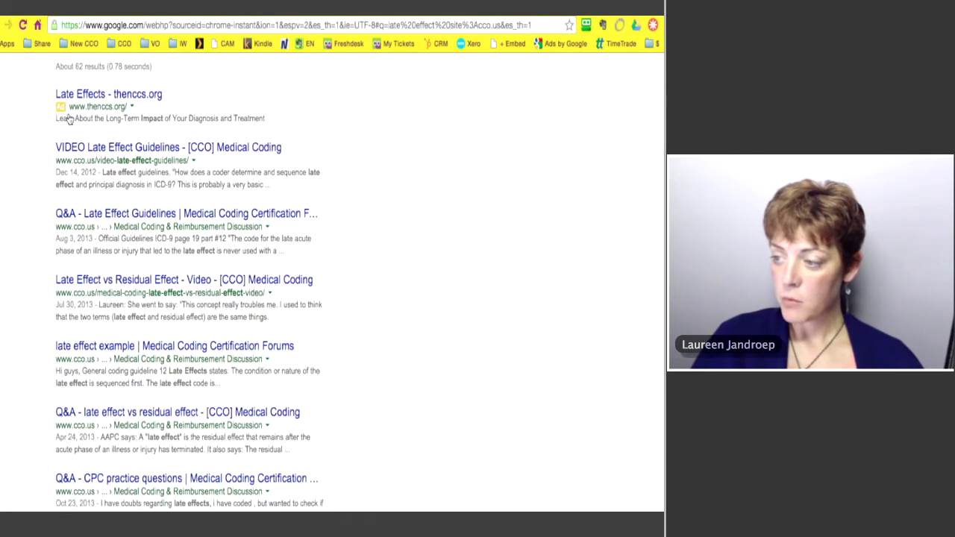
Change the search to "late effect site:aapc.com" and look through the AAPC results.
{"action": "left_click_drag", "start_coordinate": [109, 75], "coordinate": [132, 78]}
{"action": "type", "text": "aapc.com"}
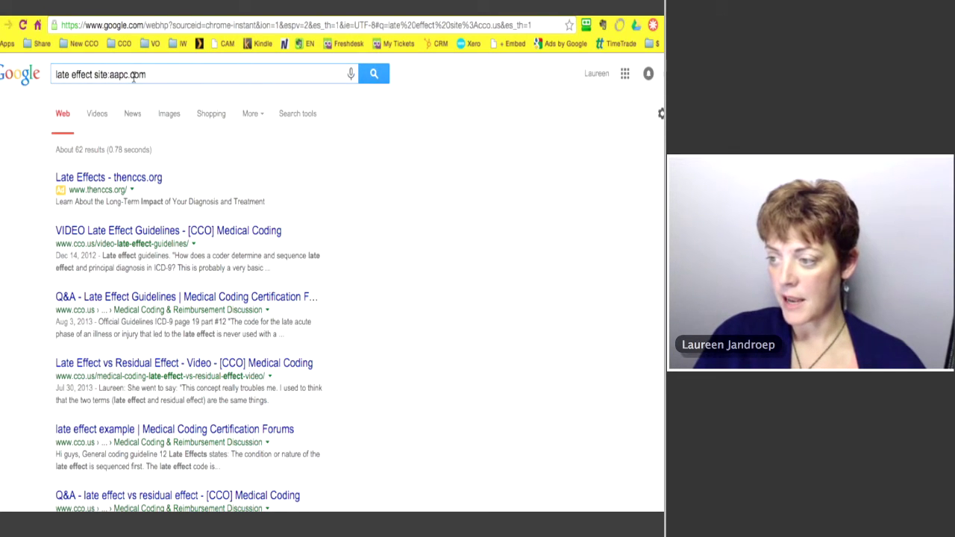
{"action": "key", "text": "Return"}
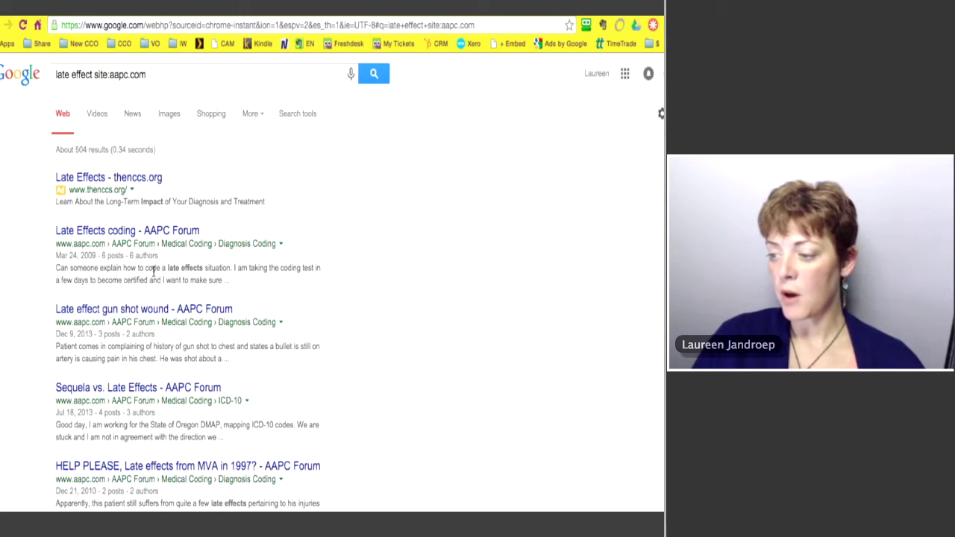
{"action": "scroll", "coordinate": [153, 272], "scroll_direction": "down", "scroll_amount": 3}
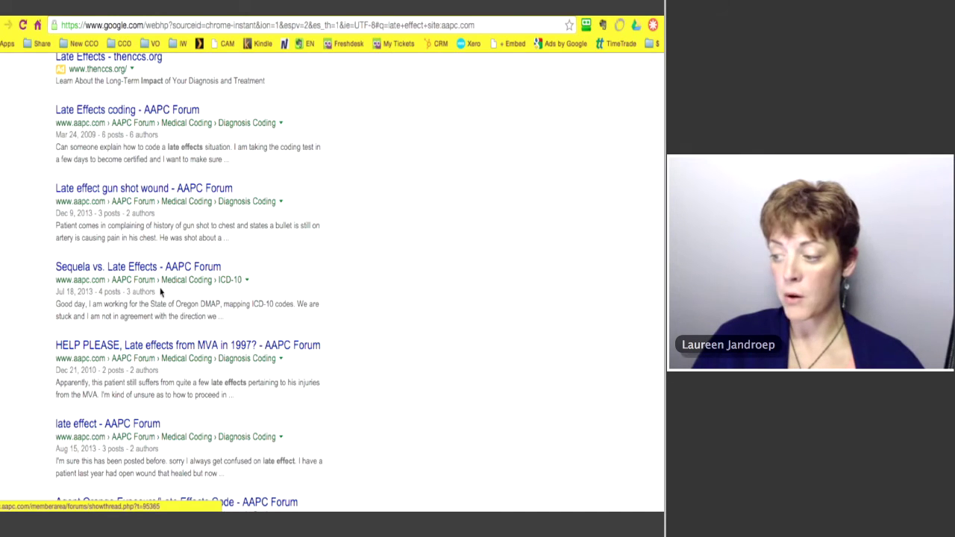
{"action": "scroll", "coordinate": [160, 292], "scroll_direction": "down", "scroll_amount": 6}
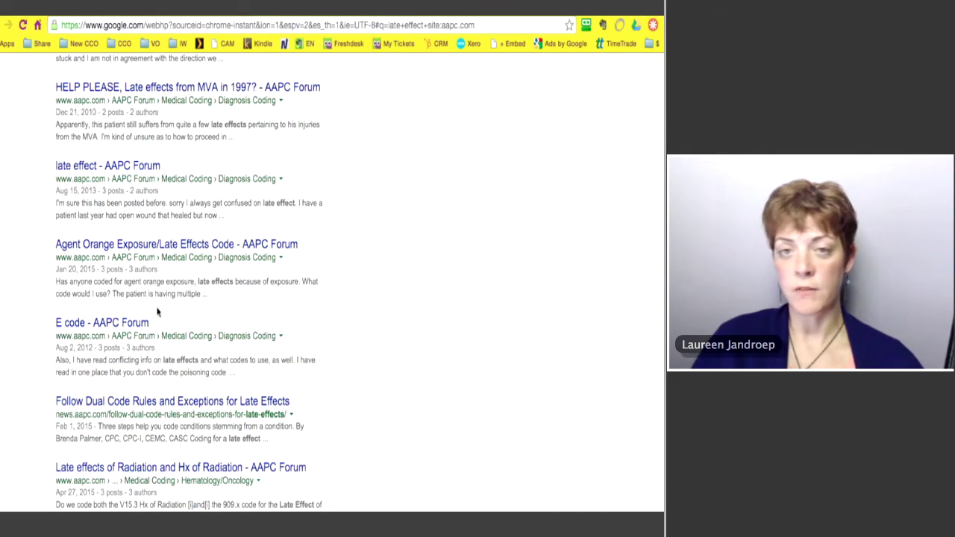
{"action": "scroll", "coordinate": [157, 311], "scroll_direction": "down", "scroll_amount": 3}
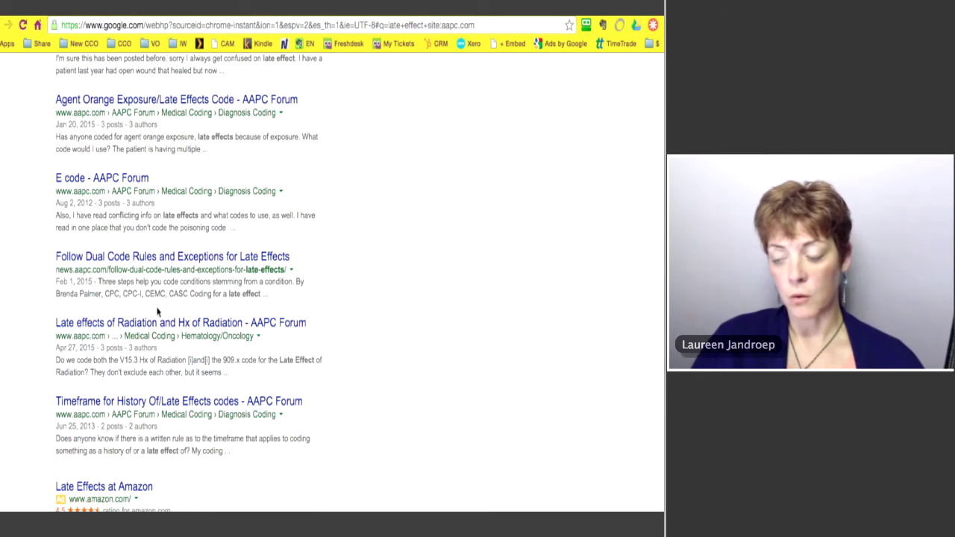
{"action": "scroll", "coordinate": [156, 311], "scroll_direction": "down", "scroll_amount": 1}
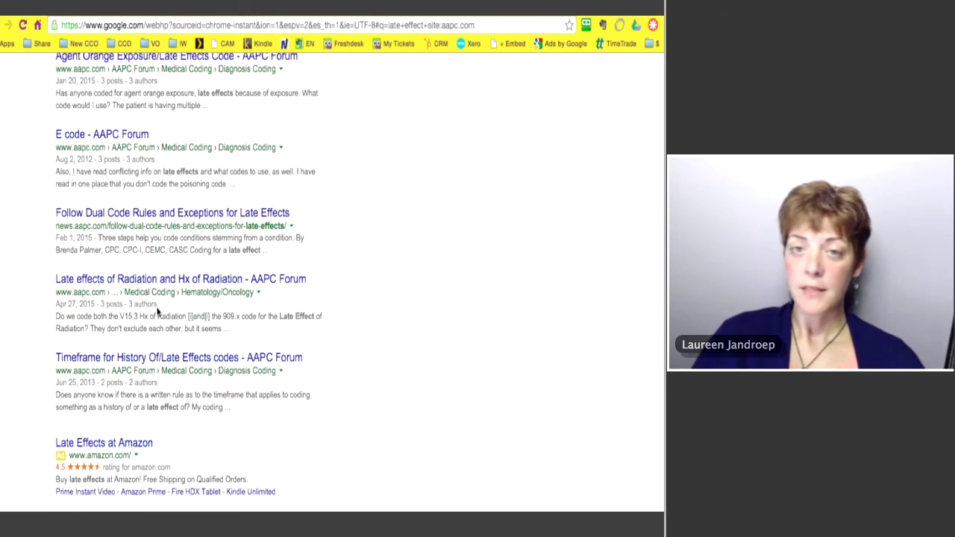
{"action": "scroll", "coordinate": [157, 311], "scroll_direction": "up", "scroll_amount": 5}
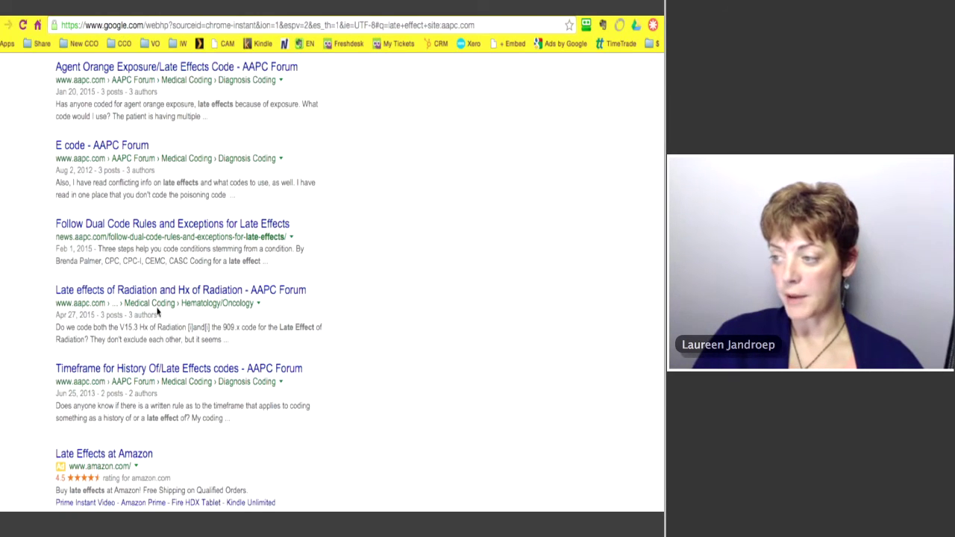
{"action": "scroll", "coordinate": [157, 306], "scroll_direction": "up", "scroll_amount": 1}
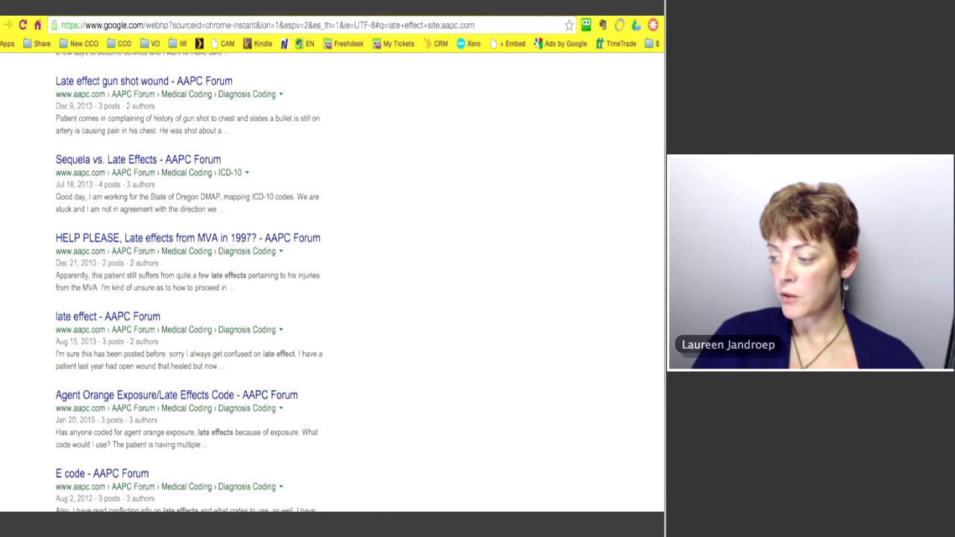
Return to the search tips document and copy the last example, "laminectomy with diskectomy" site:aapc.com, including its quotation marks.
{"action": "key", "text": "ctrl+Tab"}
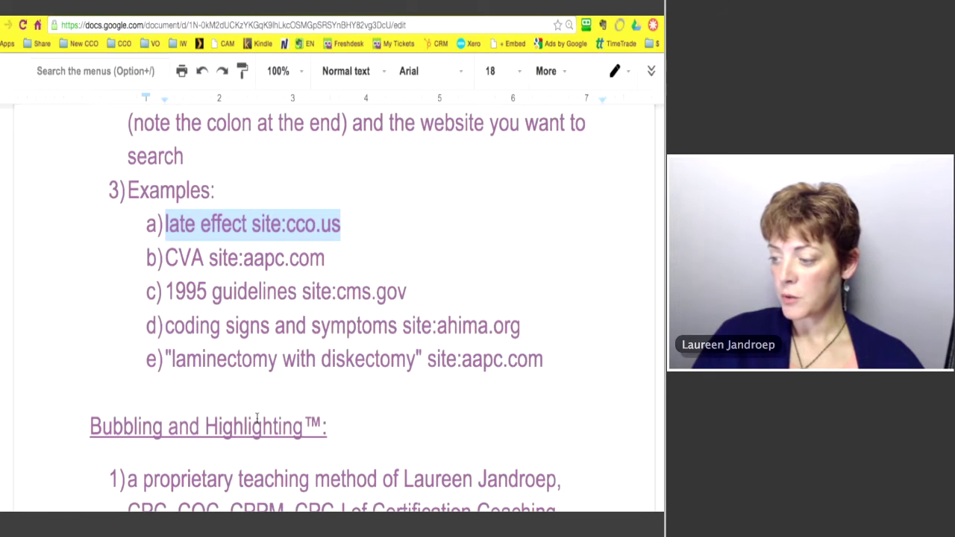
{"action": "left_click", "coordinate": [249, 373]}
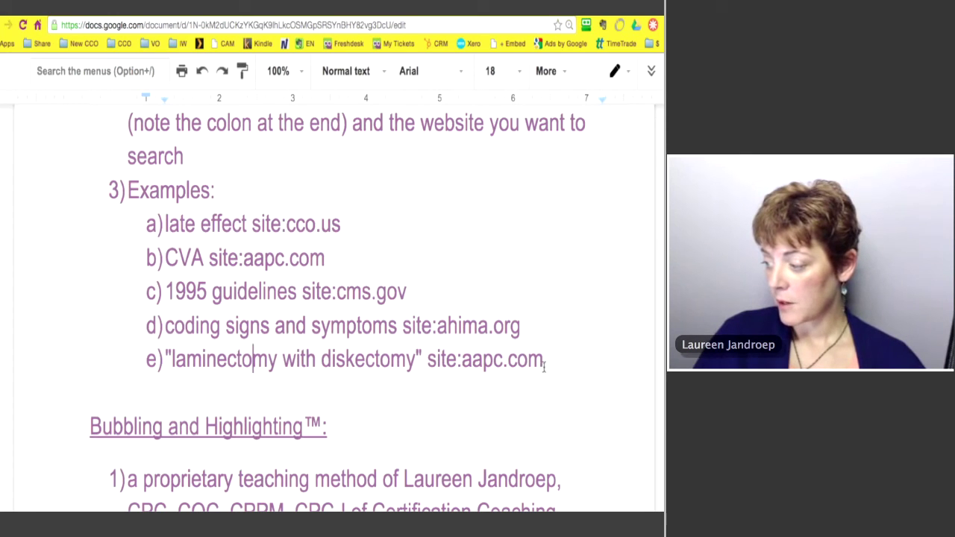
{"action": "left_click_drag", "start_coordinate": [544, 366], "coordinate": [163, 351]}
{"action": "key", "text": "ctrl+c"}
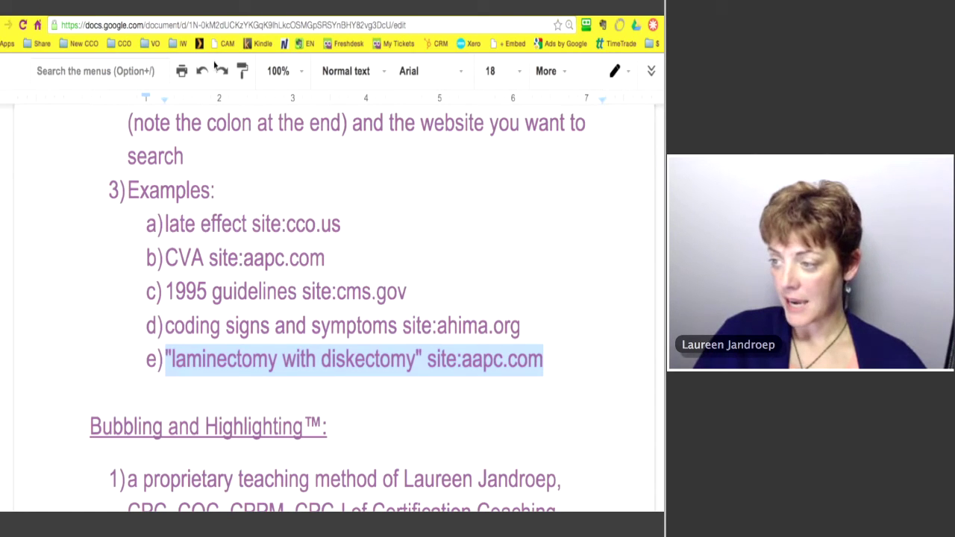
Replace the query in the Google results tab with the copied exact-phrase search "laminectomy with diskectomy" site:aapc.com.
{"action": "key", "text": "ctrl+Tab"}
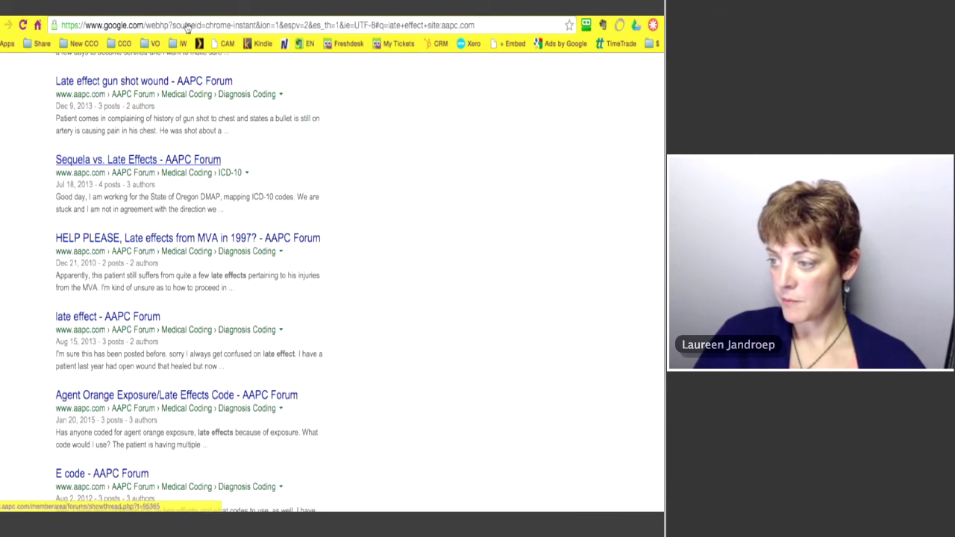
{"action": "key", "text": "Home"}
{"action": "left_click", "coordinate": [164, 65]}
{"action": "key", "text": "ctrl+a"}
{"action": "key", "text": "ctrl+v"}
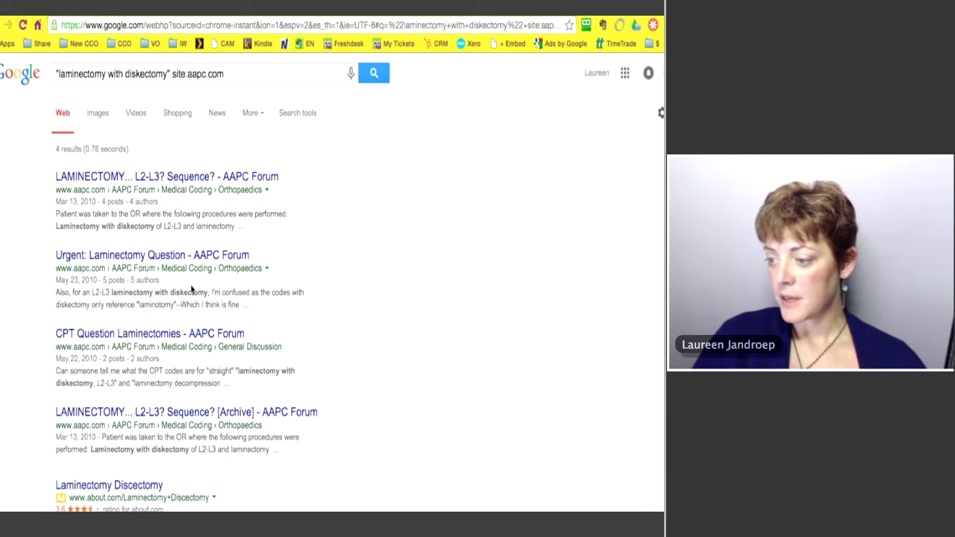
Look through the AAPC results for the exact-phrase laminectomy search and return to the search tips document.
{"action": "scroll", "coordinate": [191, 289], "scroll_direction": "down", "scroll_amount": 5}
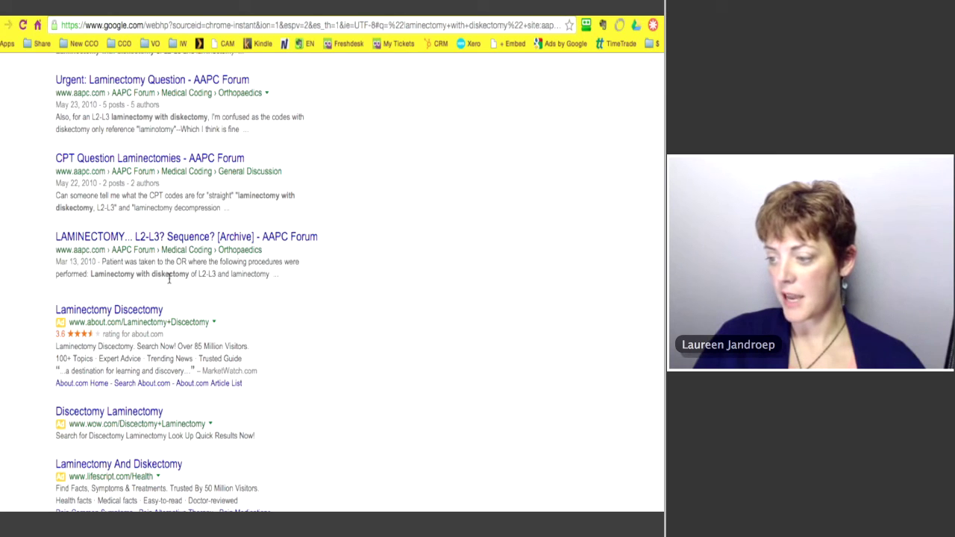
{"action": "scroll", "coordinate": [169, 278], "scroll_direction": "down", "scroll_amount": 4}
{"action": "scroll", "coordinate": [170, 281], "scroll_direction": "up", "scroll_amount": 10}
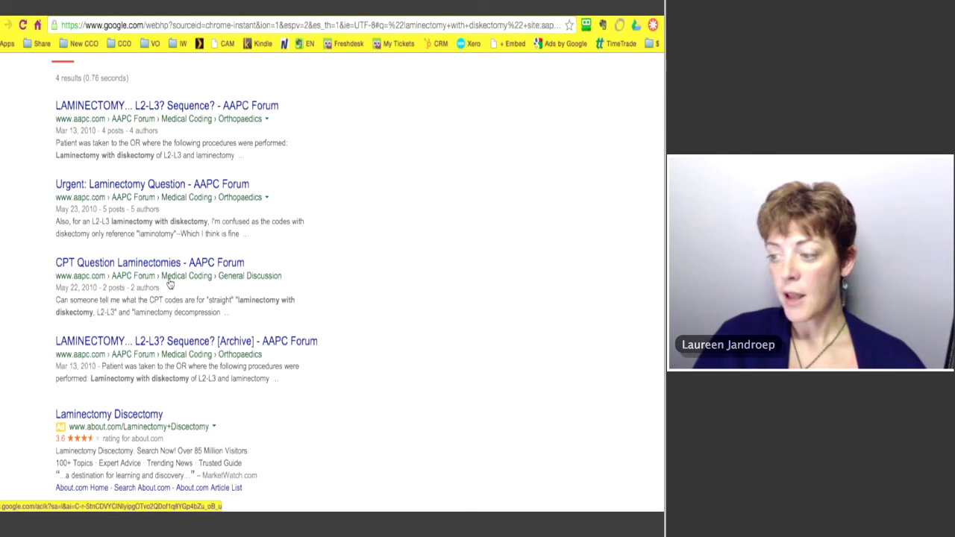
{"action": "scroll", "coordinate": [169, 282], "scroll_direction": "down", "scroll_amount": 1}
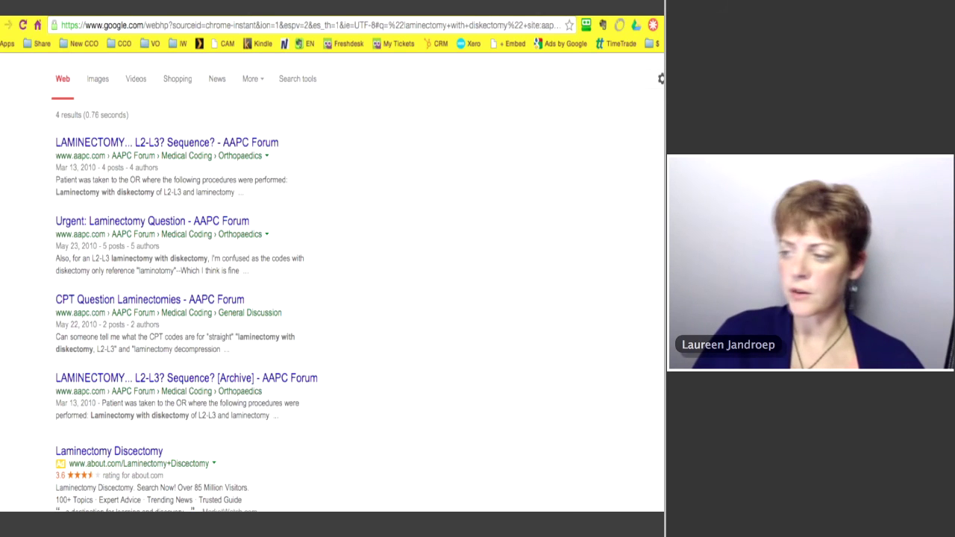
{"action": "key", "text": "ctrl+Tab"}
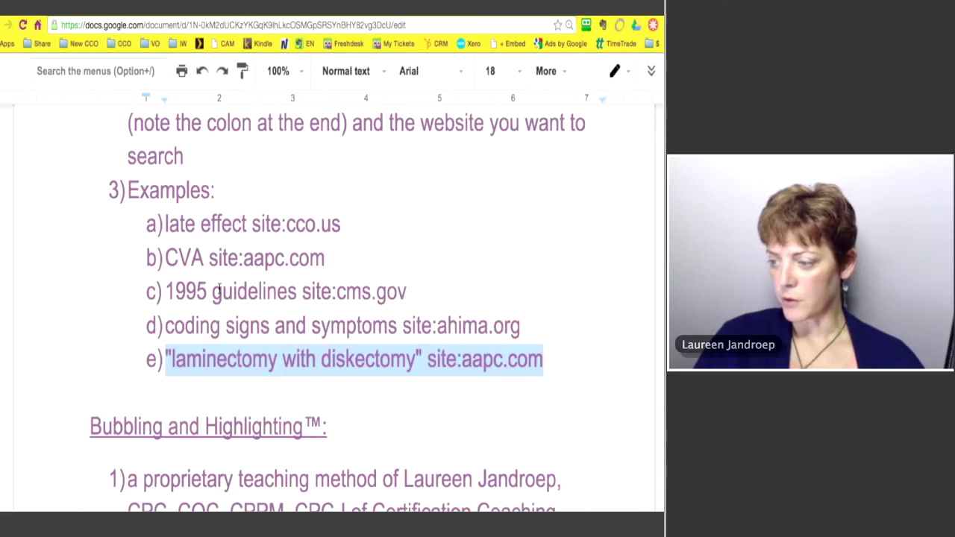